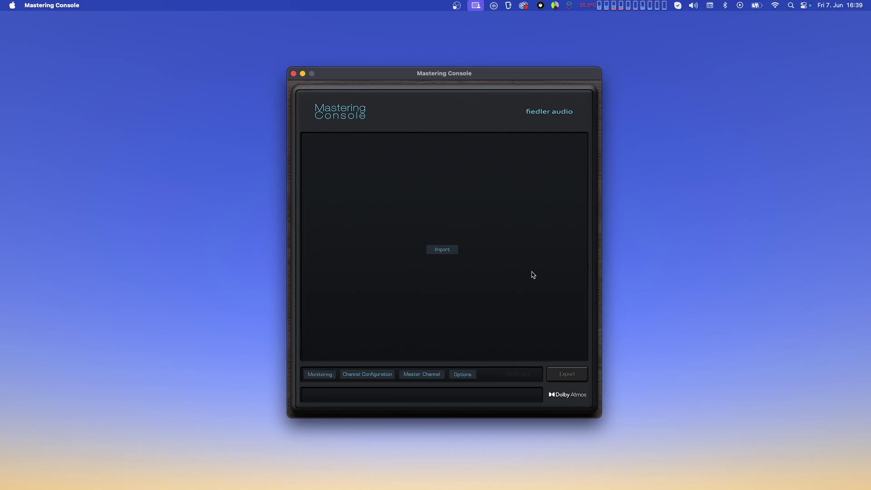
- Import ADM2.wav and show its channels on the Atmos monitoring page
click(438, 250)
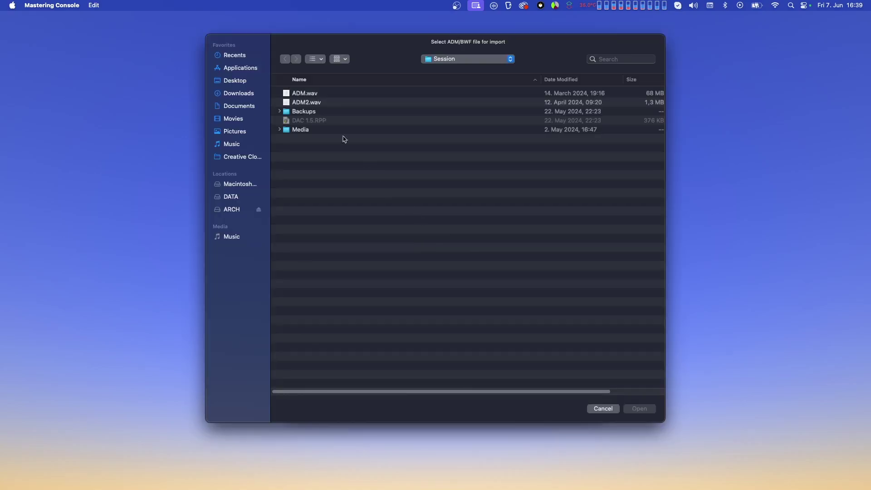
double_click(313, 103)
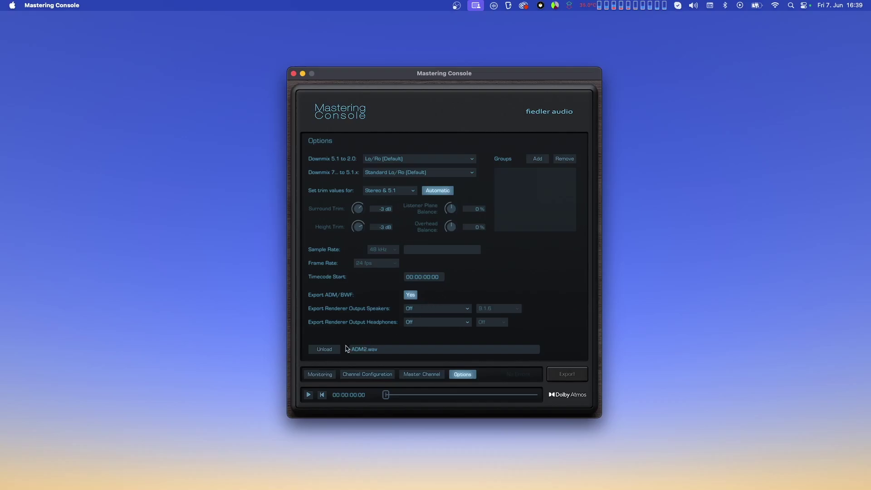
click(320, 375)
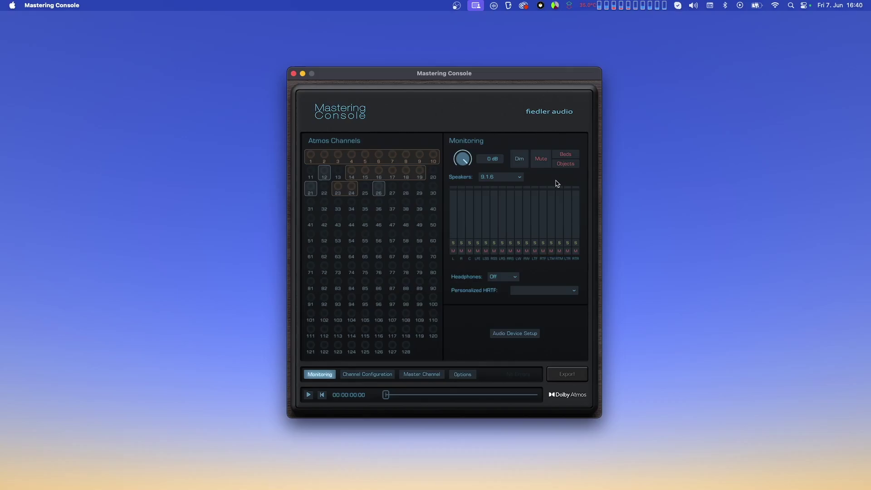
click(515, 177)
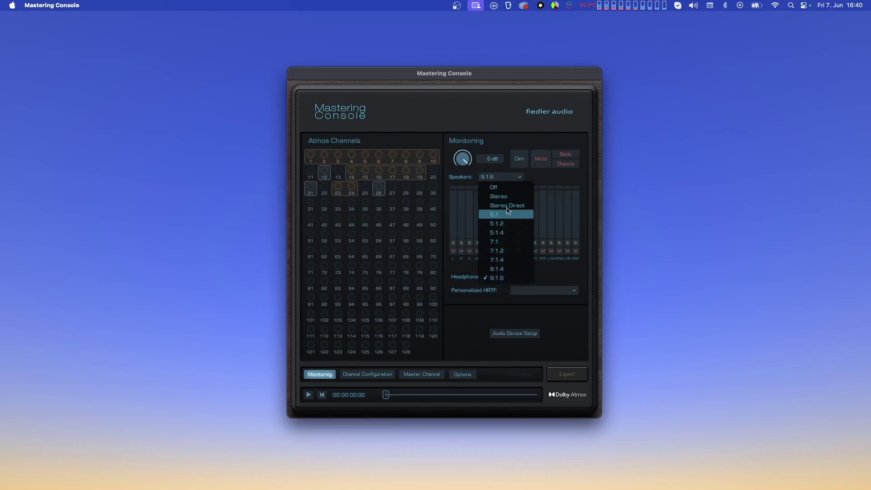
click(551, 277)
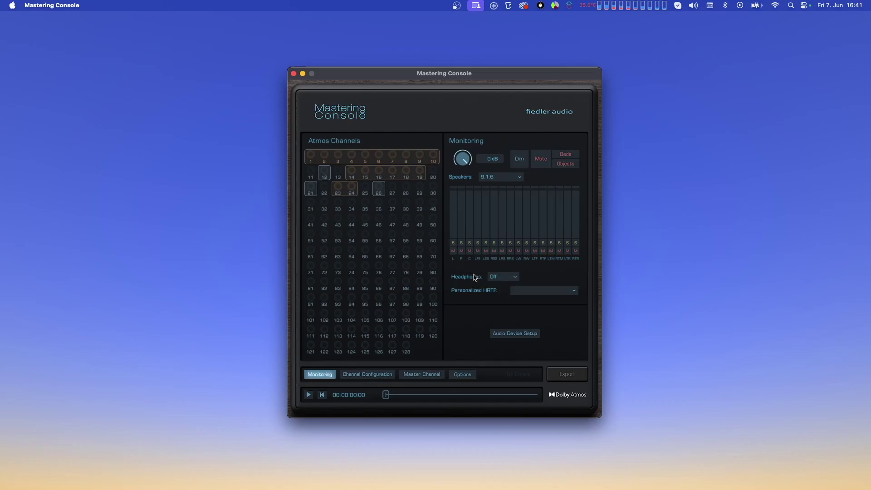
- Open Audio Device Setup and keep the sample rate at 48000 Hz
click(496, 334)
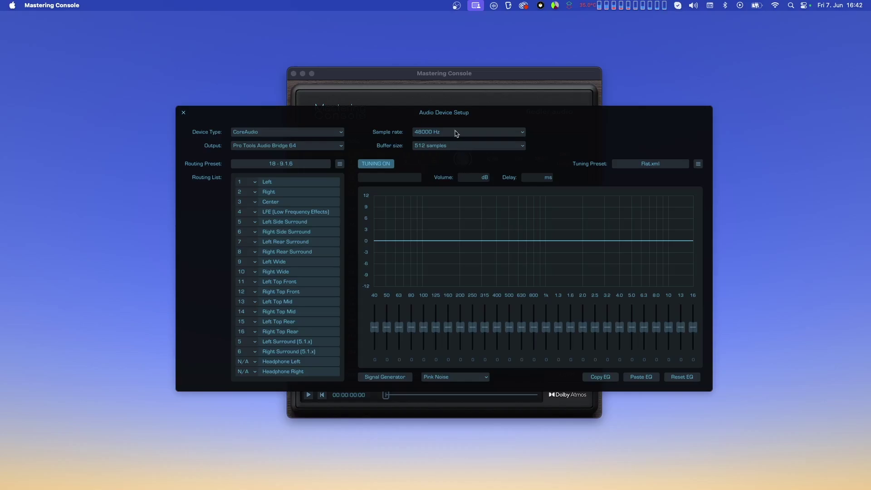
click(438, 130)
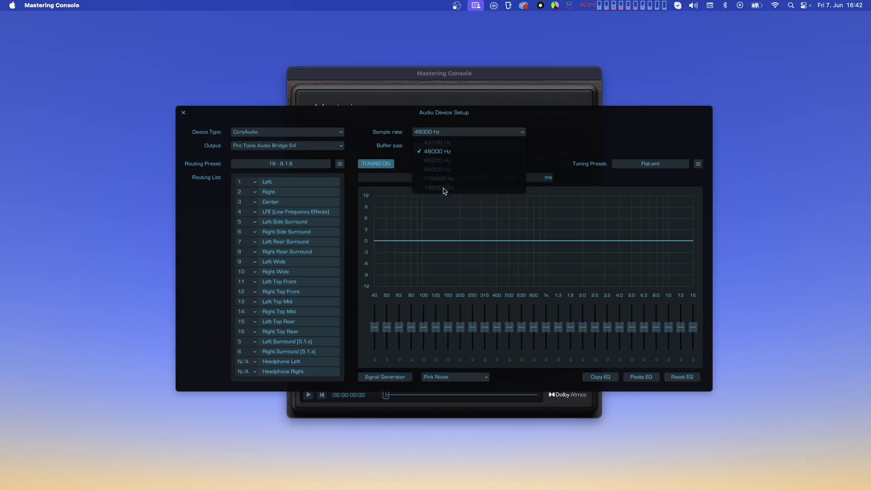
click(552, 140)
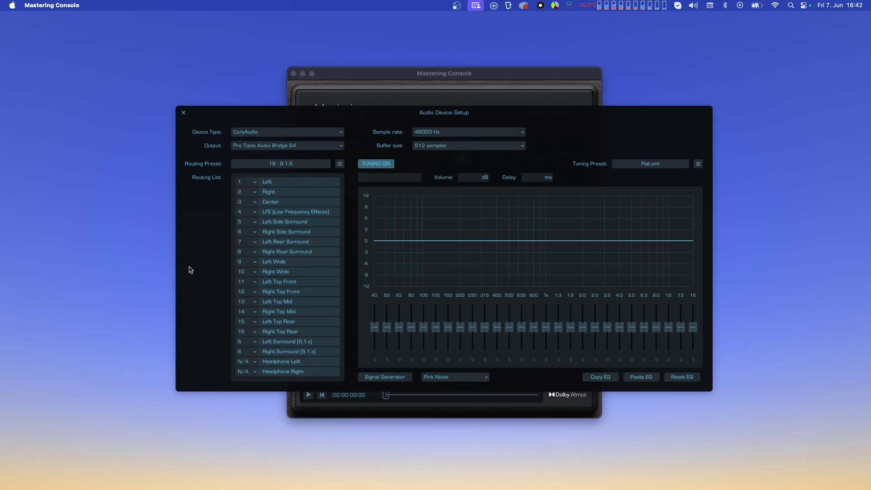
- Inspect the routing preset list and its save/load options, leaving preset 18 unchanged
click(260, 164)
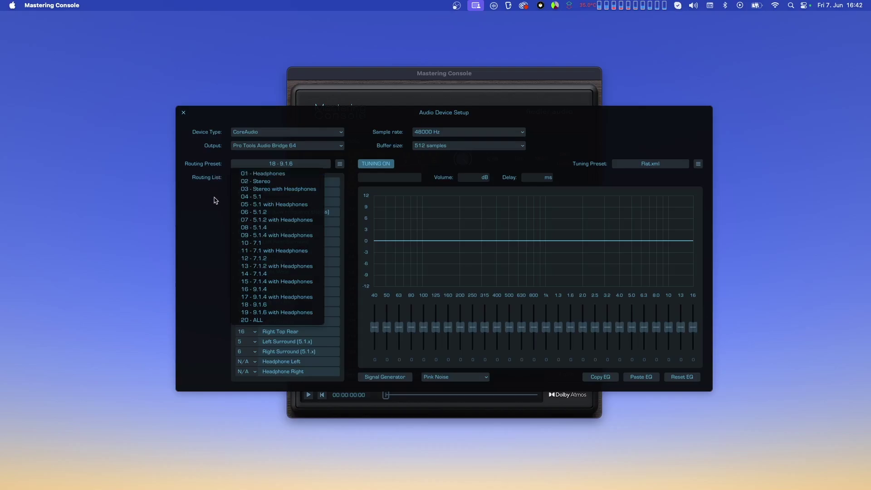
click(214, 200)
click(339, 163)
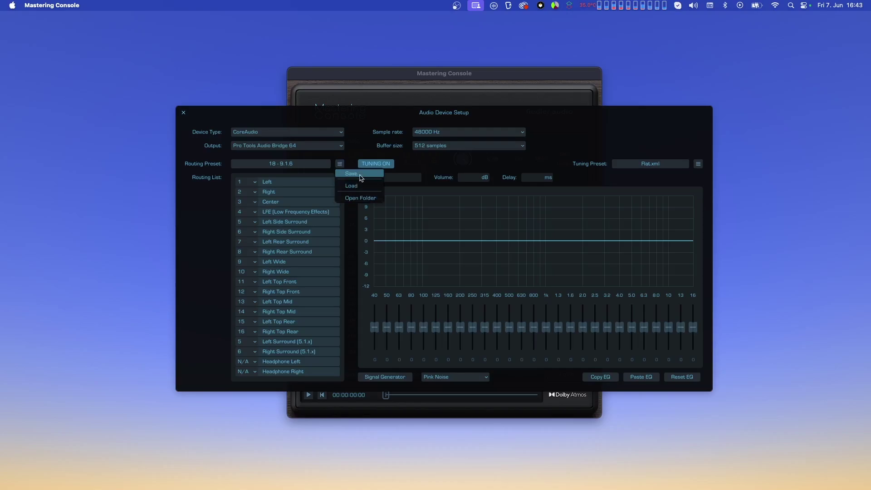
click(218, 215)
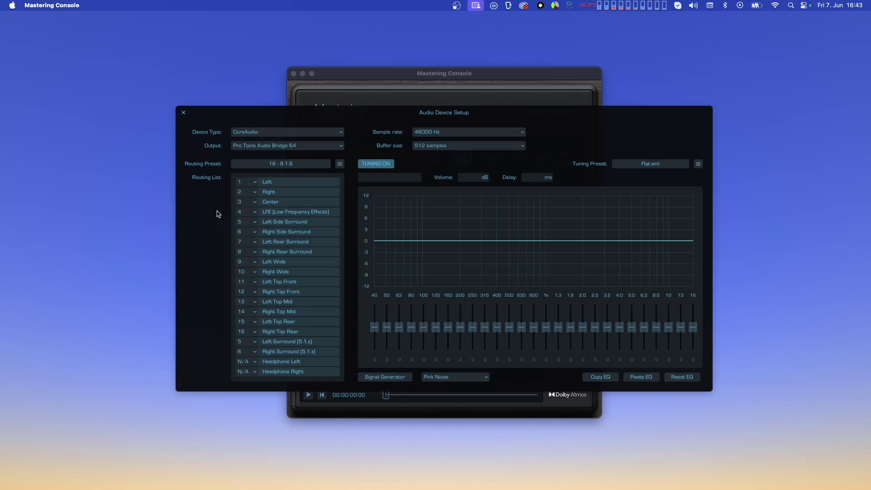
- Switch the routing preset to 19 - 9.1.6 with Headphones
click(276, 165)
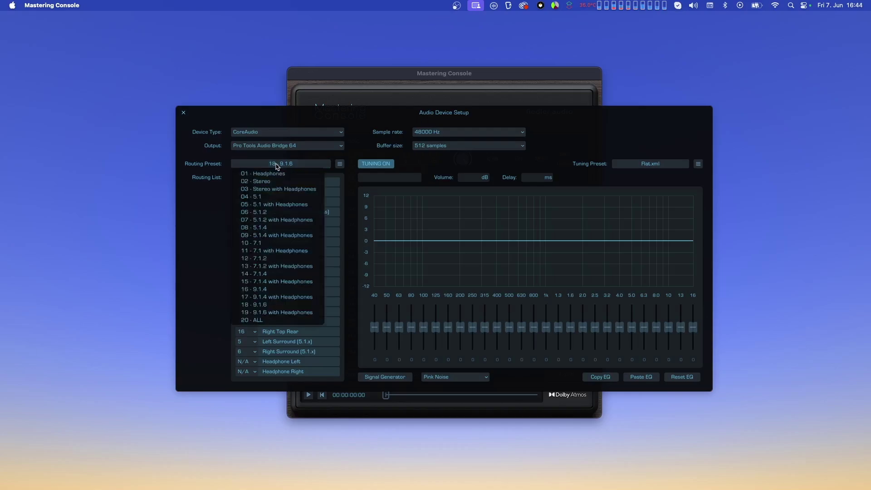
click(272, 313)
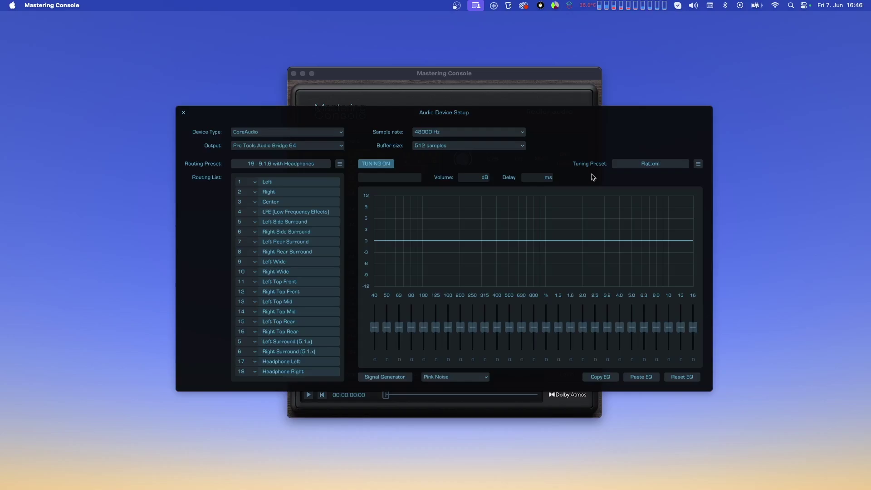
- Toggle room tuning off and back on, then select the Left channel for tuning
click(367, 165)
click(367, 166)
click(320, 184)
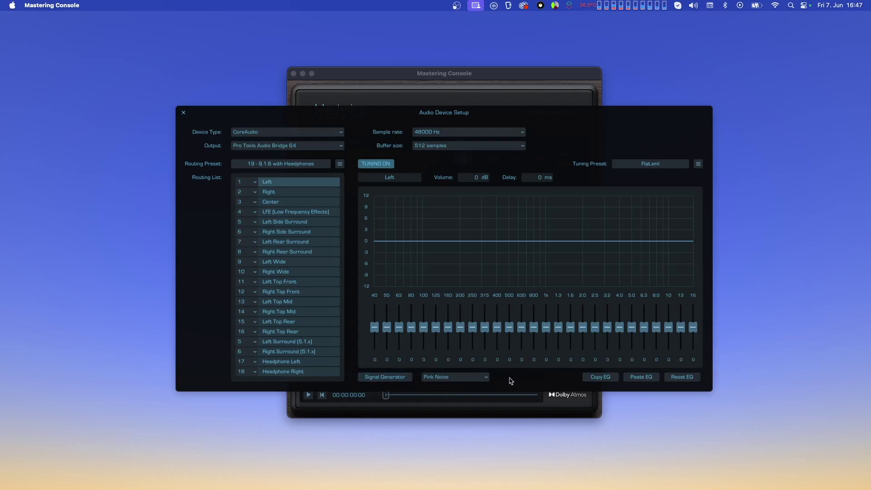
- Keep Pink Noise as the test signal and leave the tuning preset options unchanged
click(481, 378)
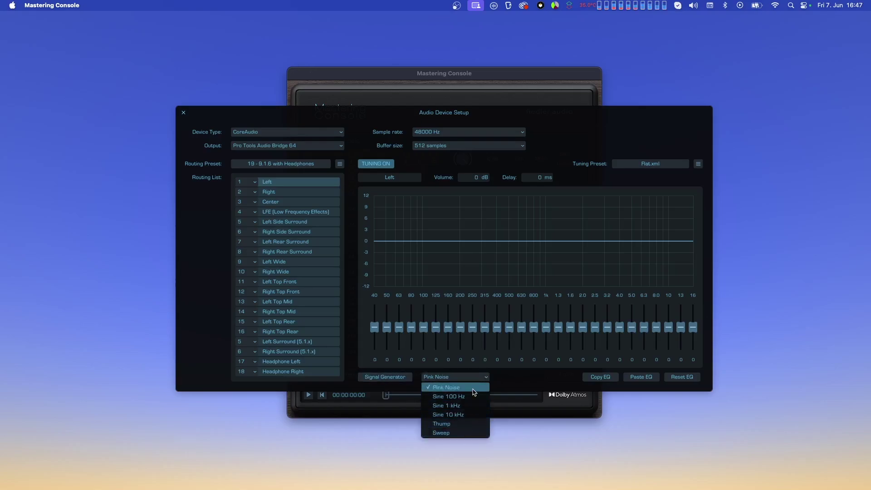
click(509, 376)
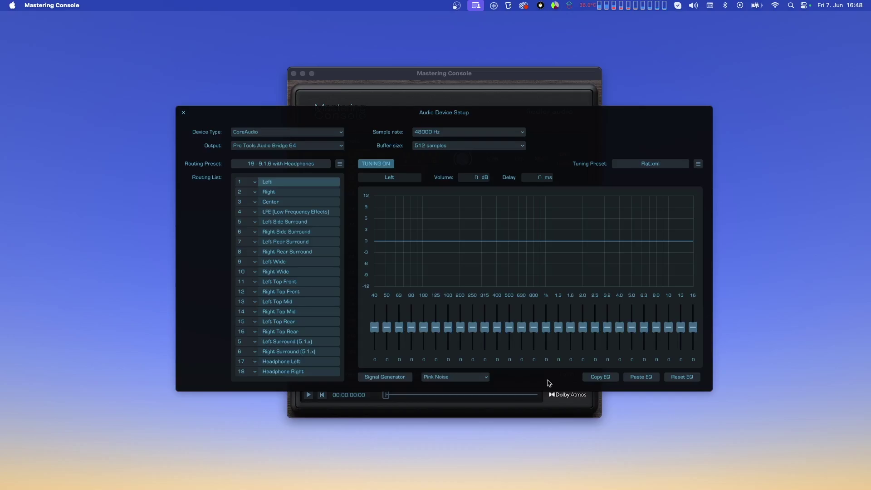
click(698, 164)
click(692, 152)
- Close device setup, view channel configuration, then show the empty Master Channel page at 0 dB
click(183, 112)
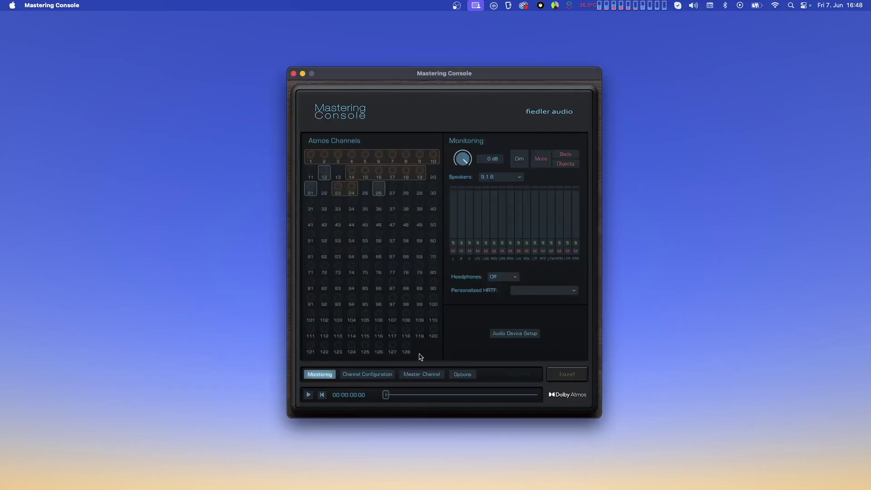
click(387, 377)
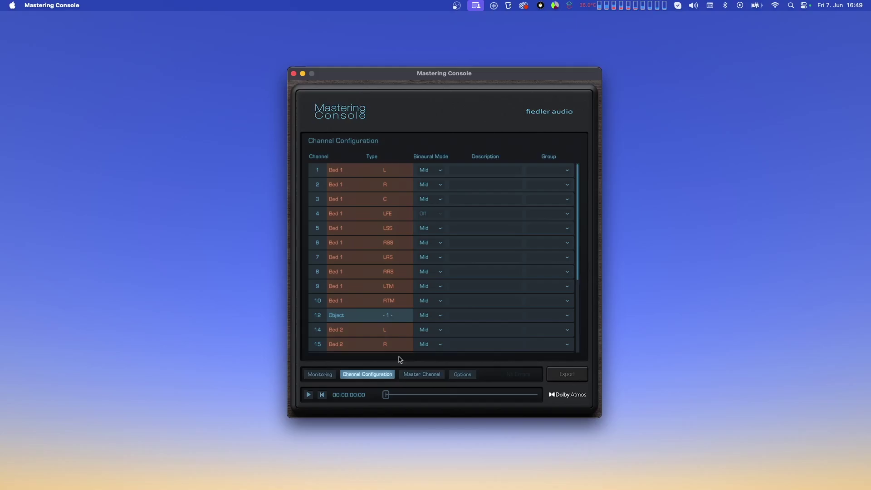
click(409, 375)
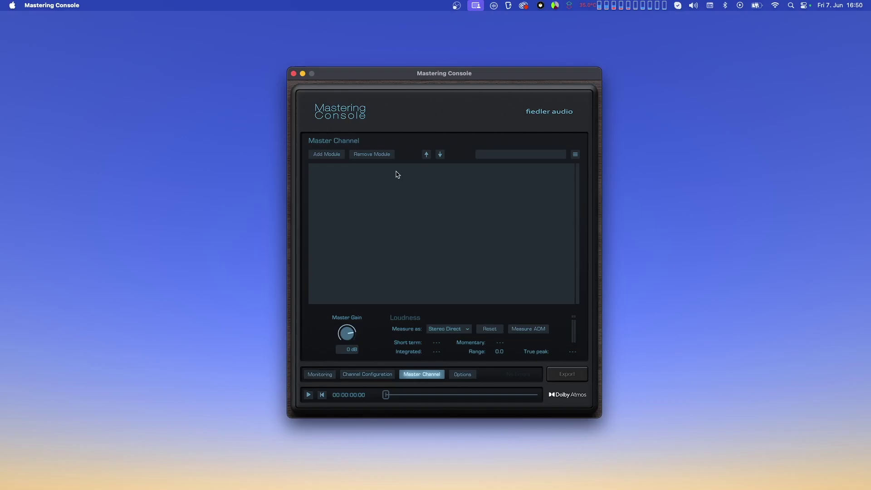
- Insert a Gravitas module on the master channel and name it 'Mix Compressor'
click(332, 154)
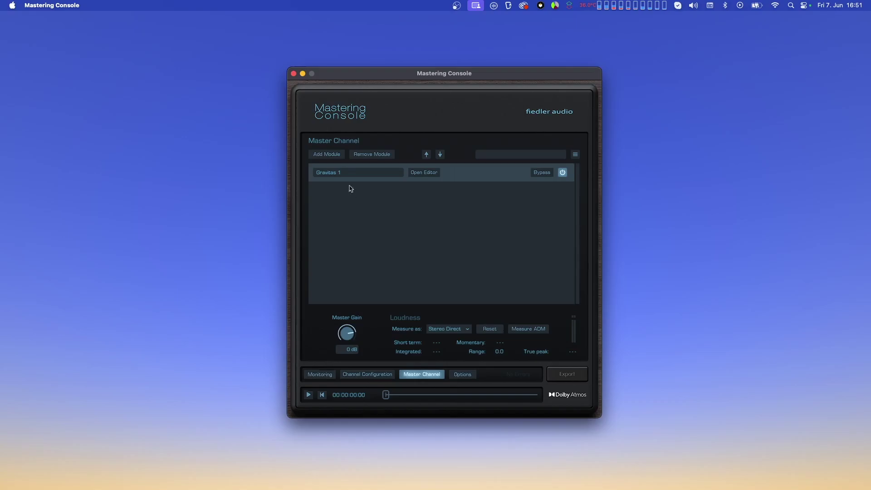
click(336, 172)
text(Mix Compressor)
- Open the Mix Compressor editor and show its detector Input Configuration panel
click(421, 175)
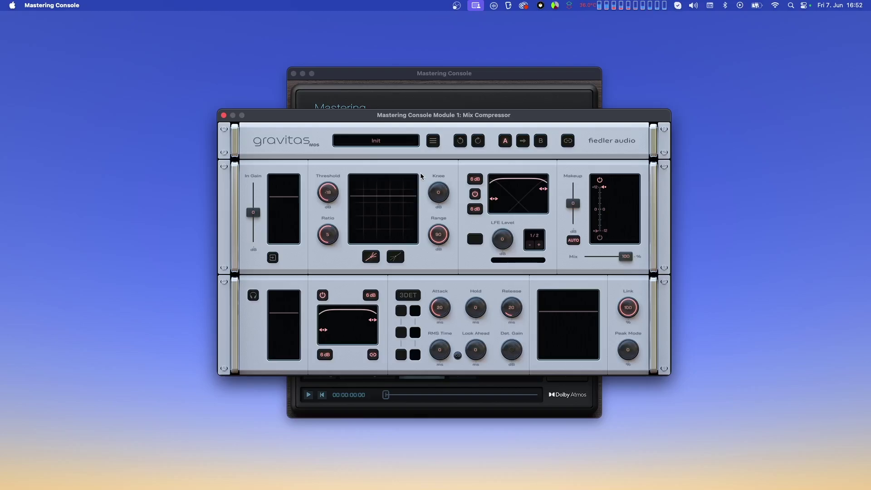
click(272, 257)
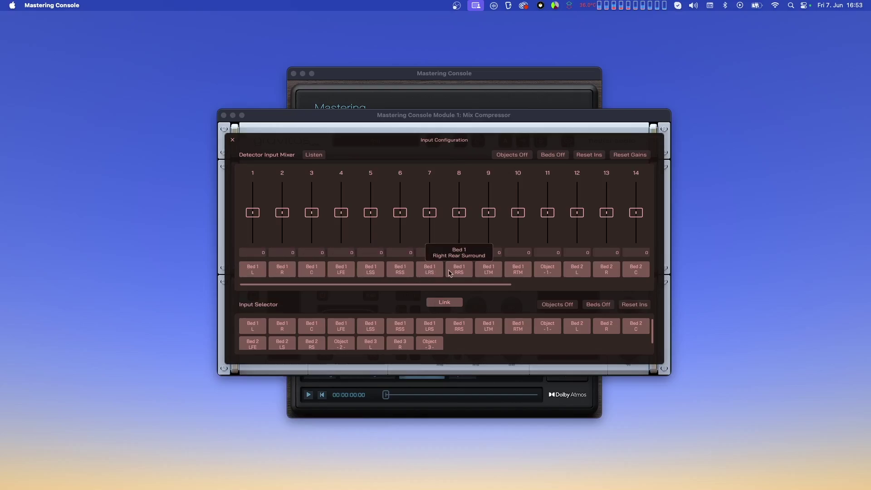
drag(462, 286, 626, 301)
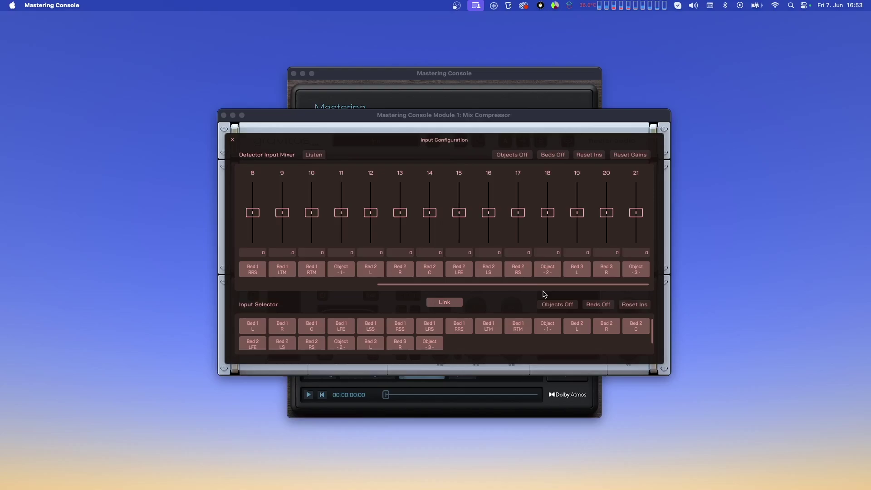
- Close Input Configuration, set LFE Level to -4, and compare LFE channels 1/2 and 2/2
click(229, 143)
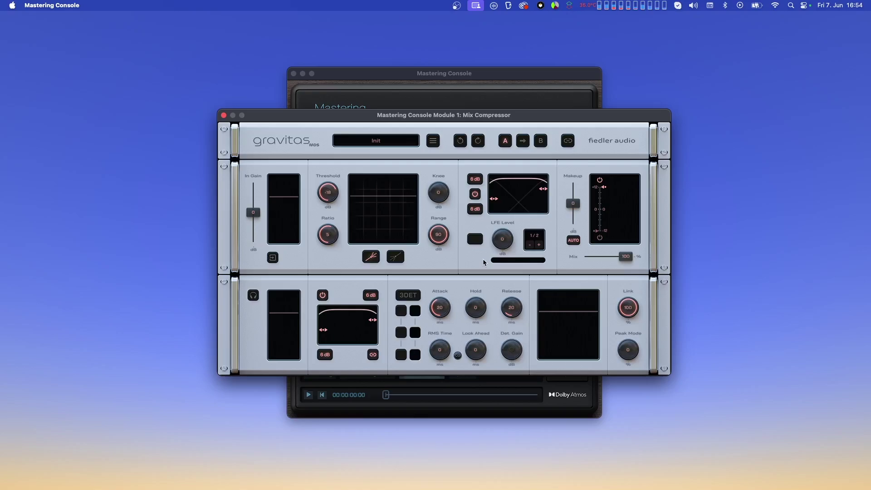
drag(502, 240, 502, 255)
click(538, 245)
click(538, 246)
click(539, 246)
click(539, 246)
click(540, 246)
- Close the compressor editor and measure the ADM file's loudness as 5.1, giving -20.9 integrated
click(224, 116)
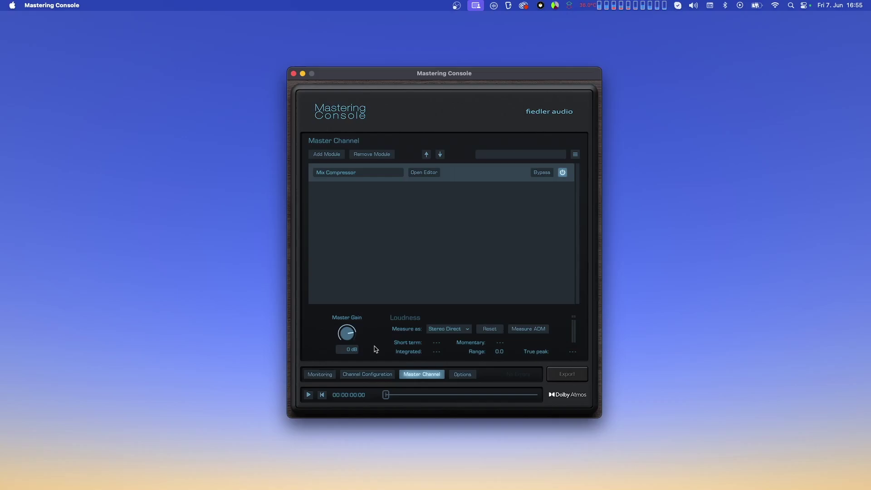
click(441, 328)
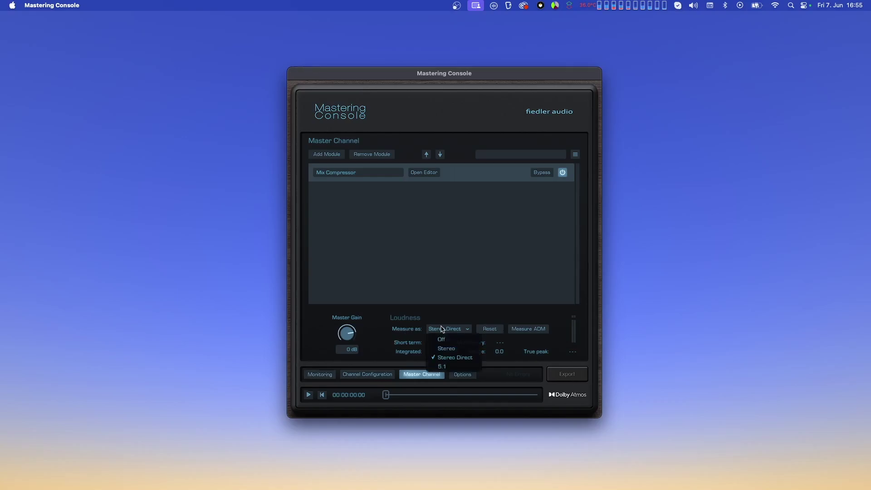
click(445, 366)
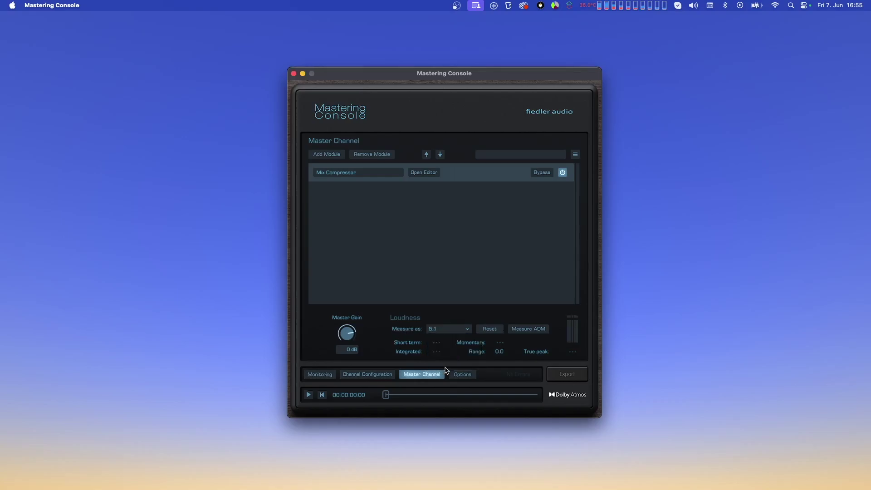
click(523, 331)
- On the Options page, keep the 5.1-to-stereo and 7.x-to-5.1.x downmixes at Lo/Ro defaults
click(474, 375)
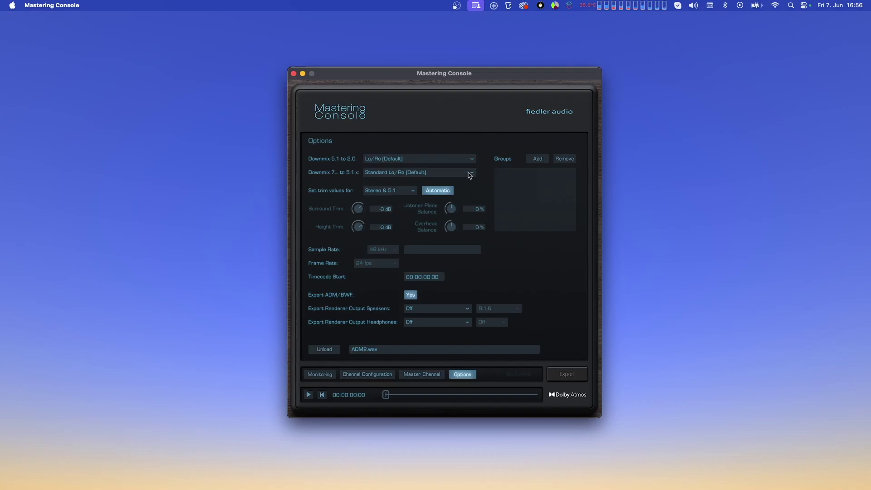
click(443, 161)
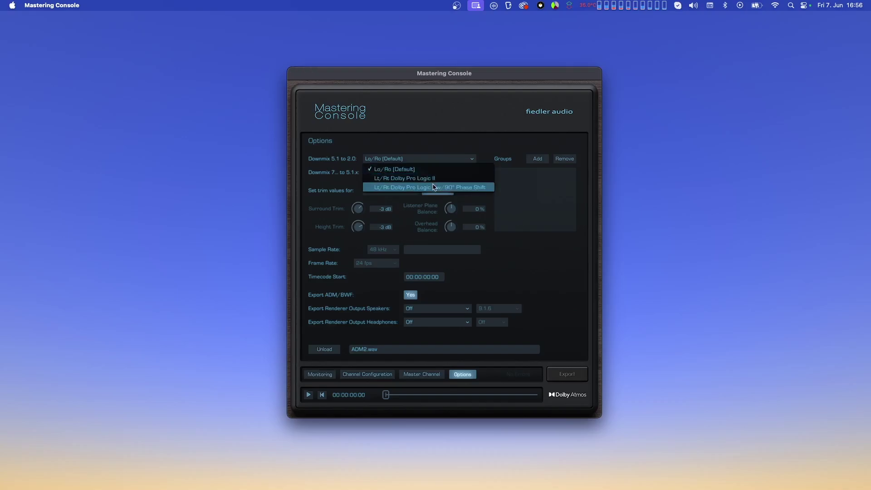
click(433, 170)
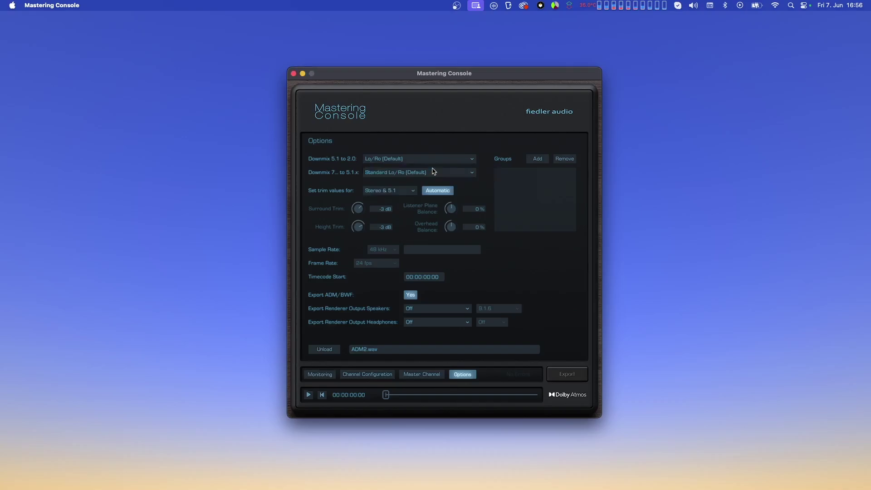
click(434, 172)
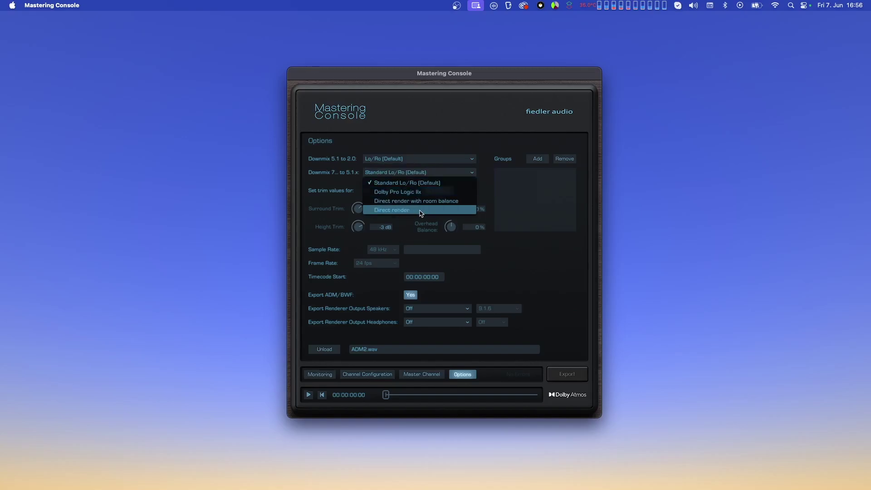
click(426, 182)
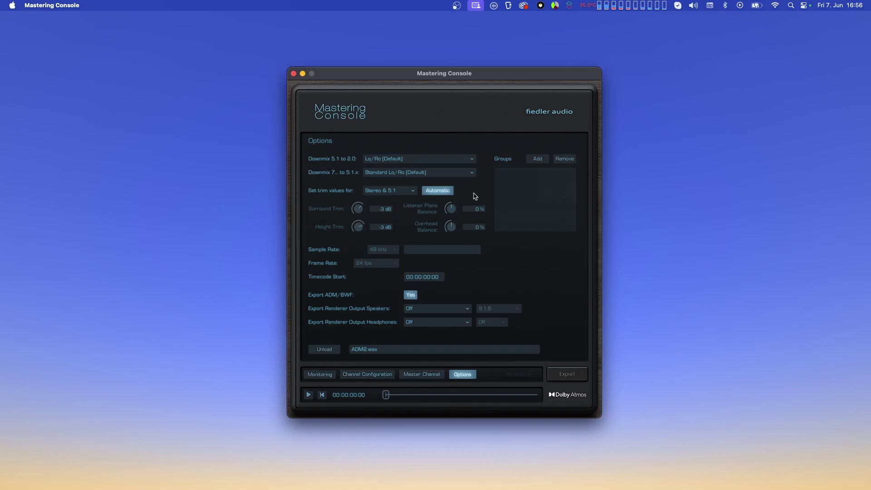
- Target trim values at 5.1.4 and turn off automatic trimming, keeping surround and height trims at 0 dB
click(384, 196)
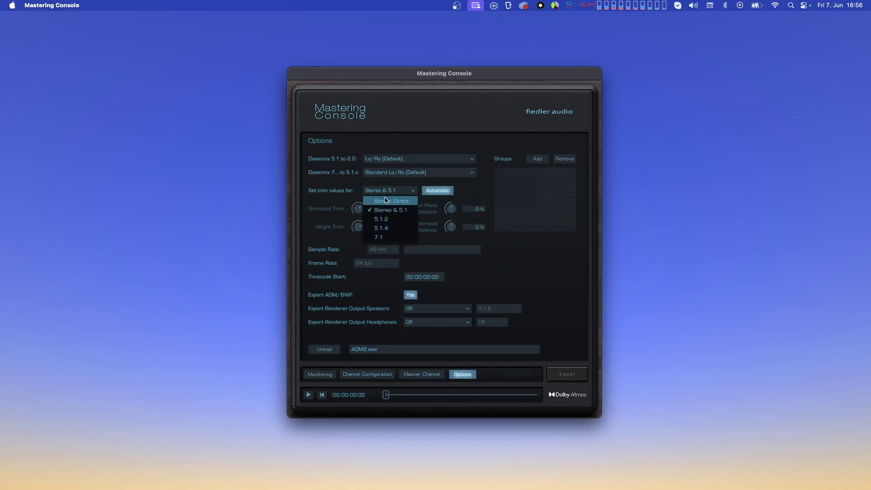
click(379, 227)
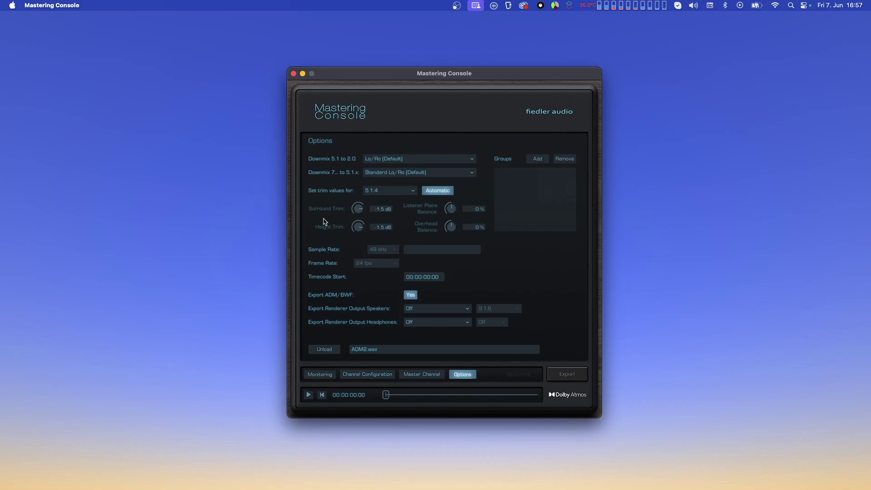
click(439, 191)
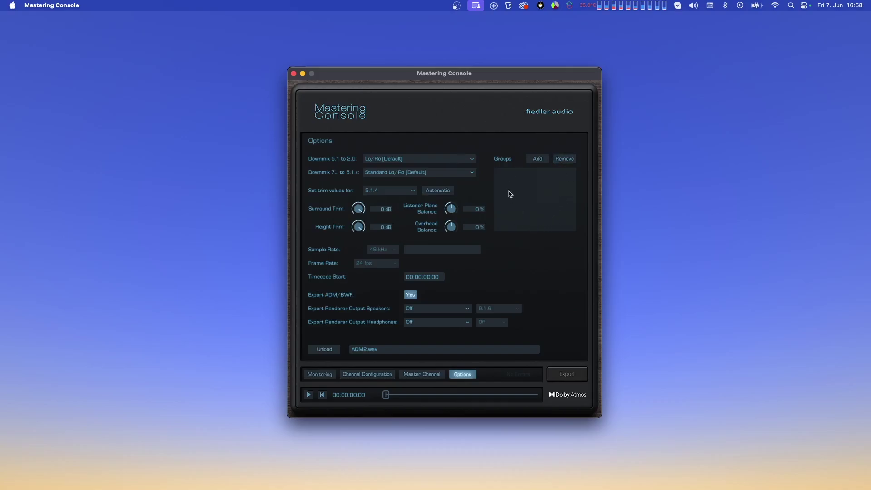
- Add a new group named 'Group 1' to the Groups list
click(537, 158)
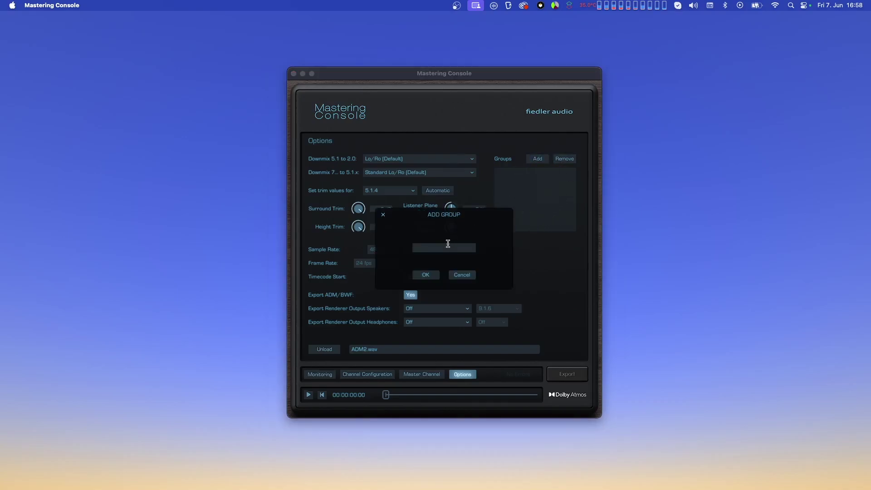
text(Group 1)
click(430, 275)
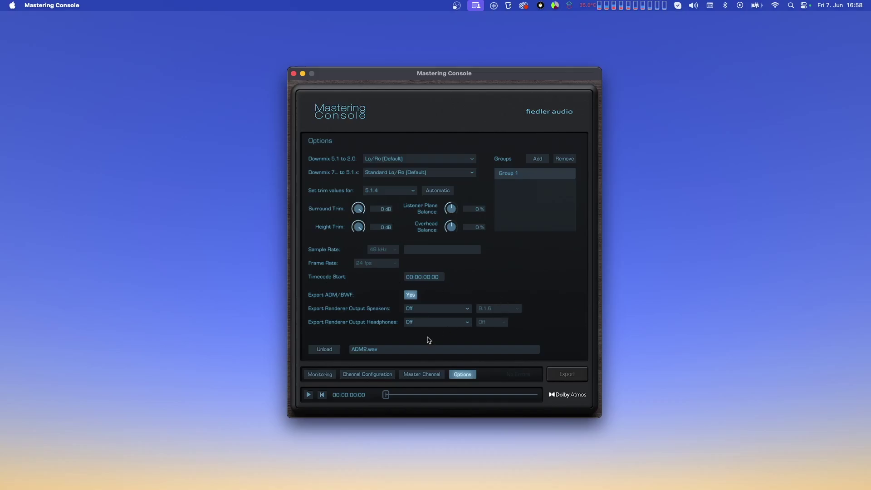
- Render output speakers as a 9.1.6 multichannel wave file and export the master as 'new'
click(424, 308)
click(427, 328)
click(576, 374)
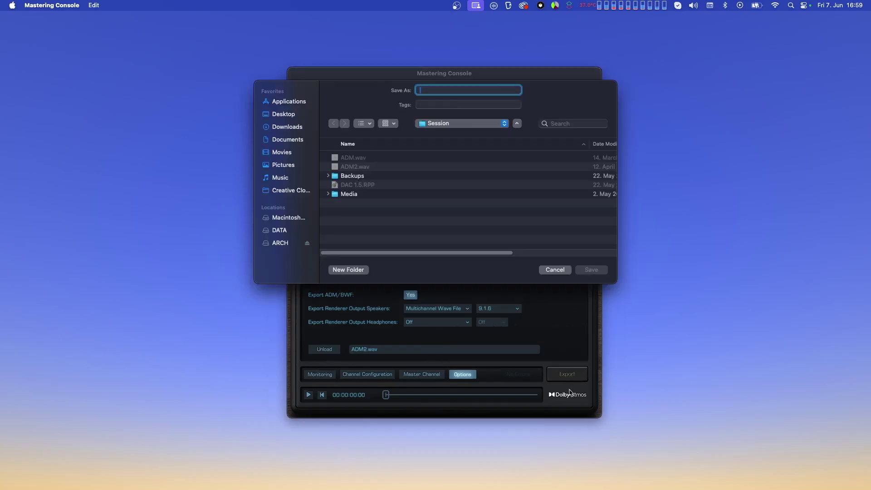
text(new)
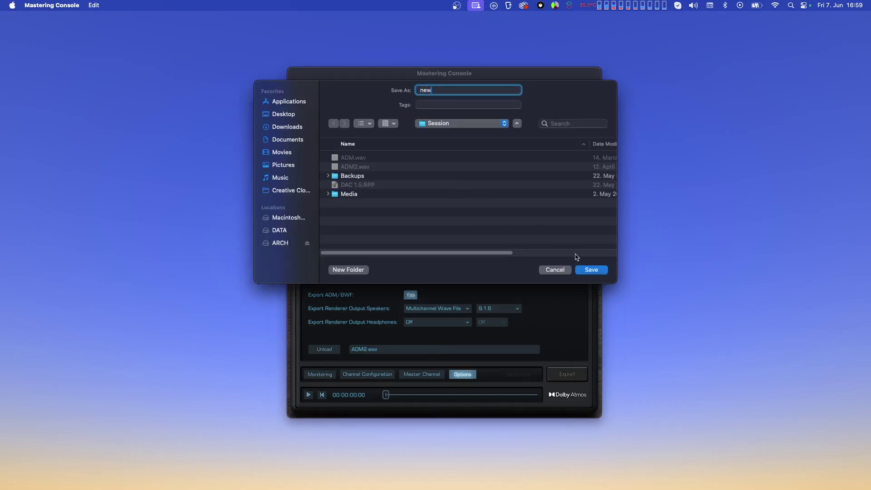
click(588, 270)
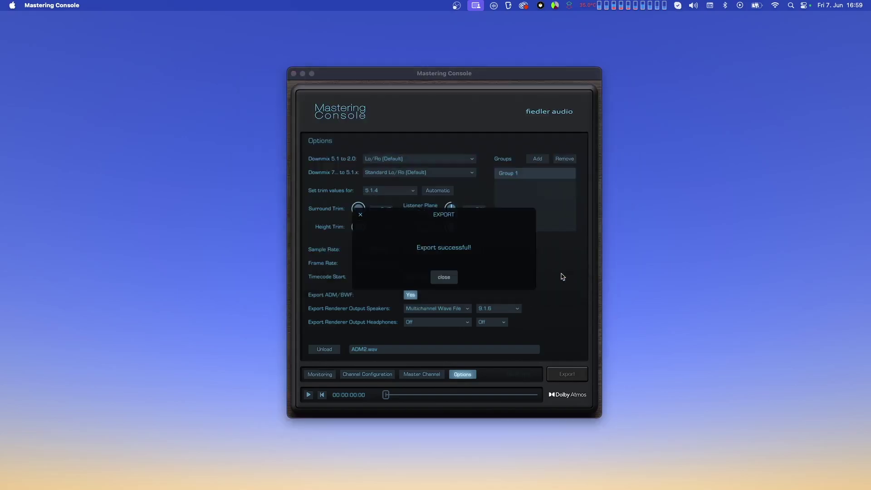
click(454, 275)
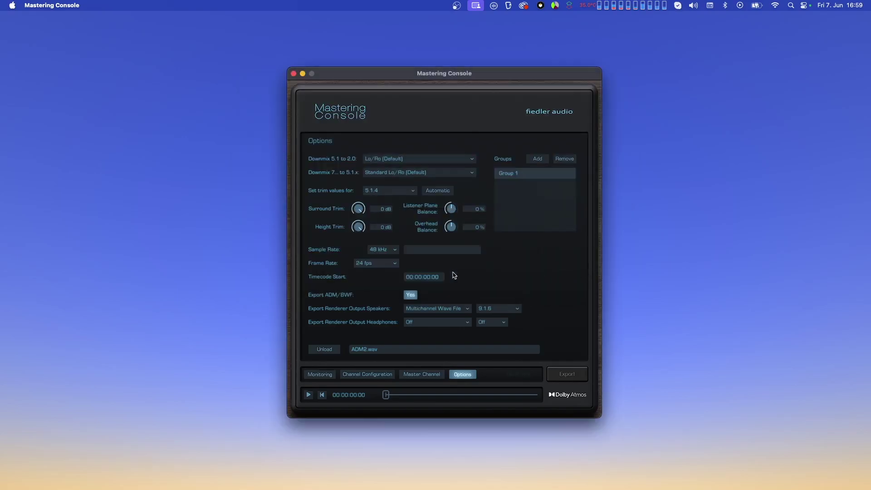
- Unload ADM2.wav to return the console to its empty Import screen
click(317, 348)
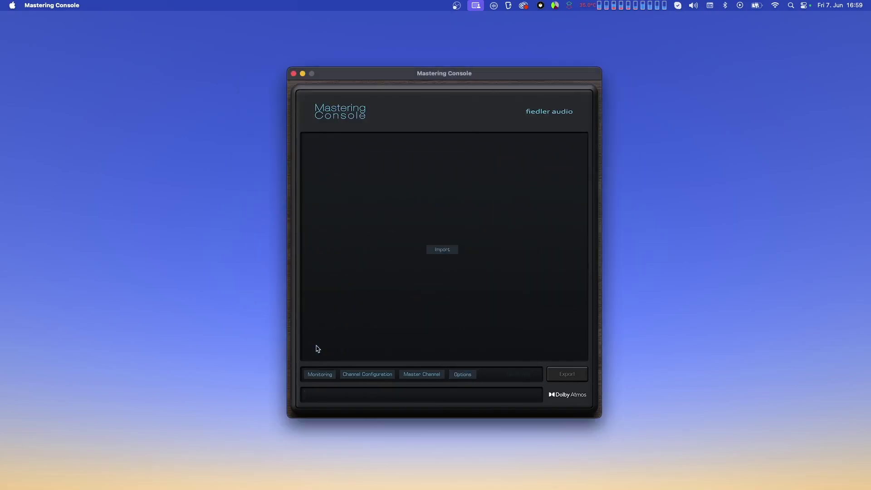